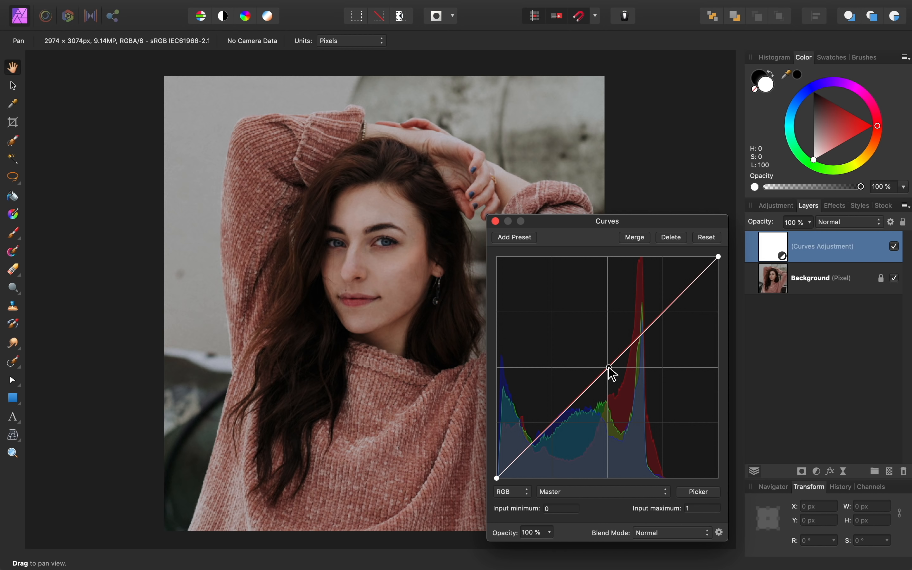
- Raise the midtones of the Curves adjustment strongly to brighten the whole photo, and invert the adjustment's mask to black
drag(608, 368, 567, 335)
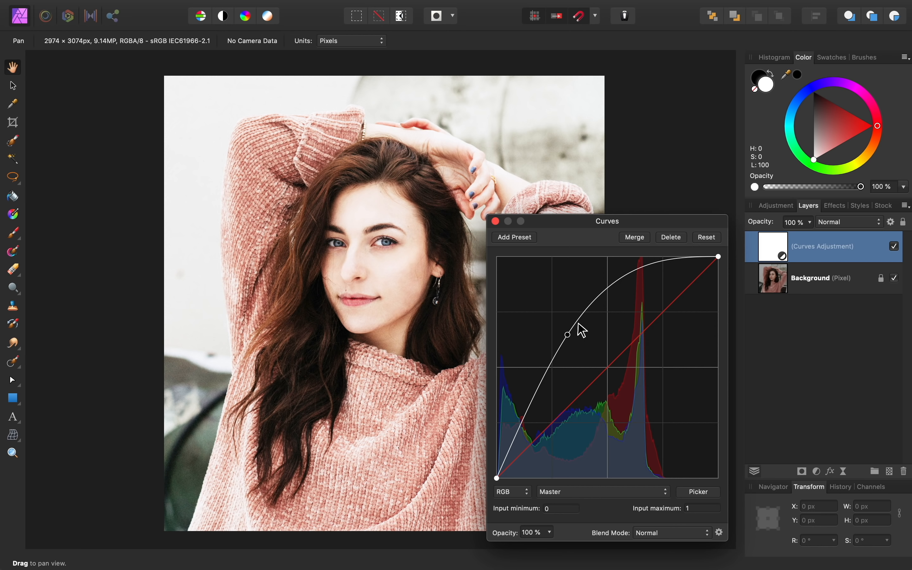
click(497, 222)
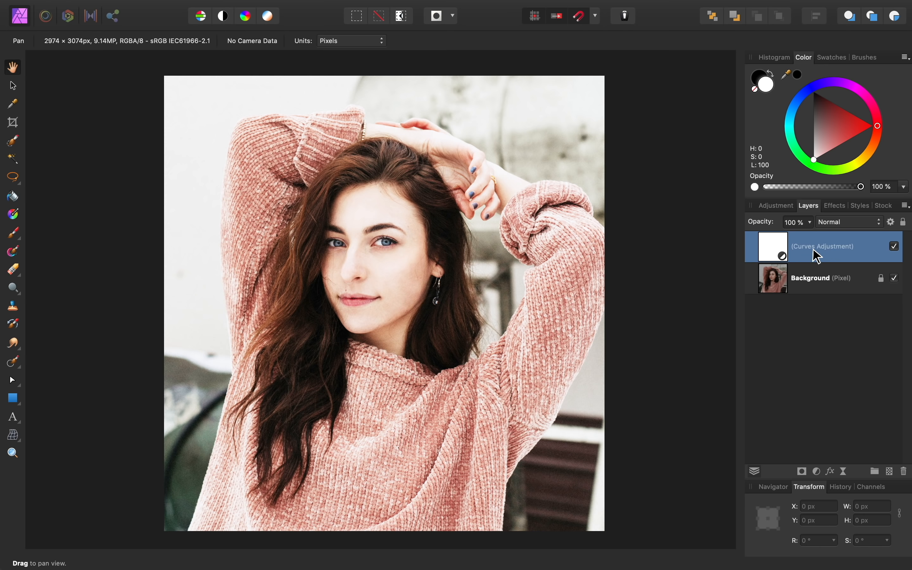
key(super+i)
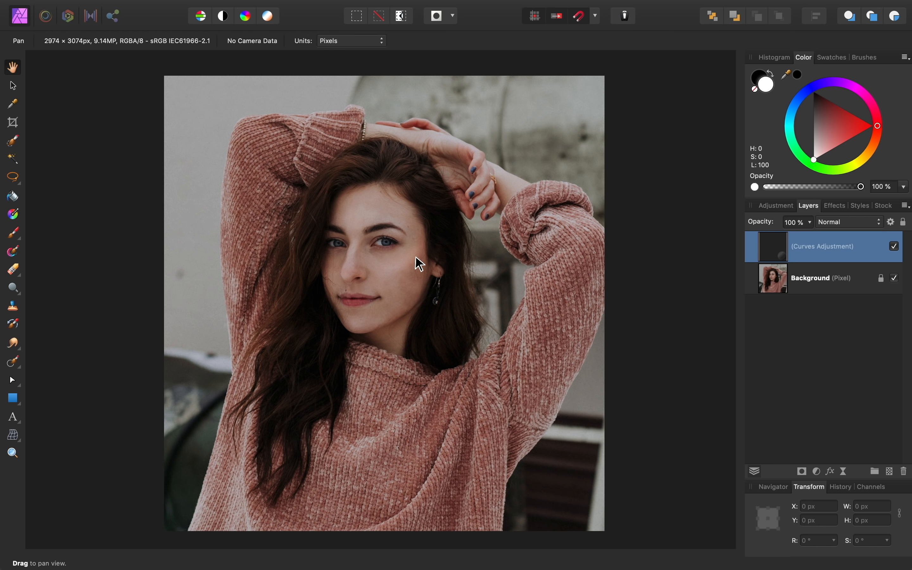
- Paint the woman's face white on the Curves mask with a soft Paint Brush about 360 px wide
key(b)
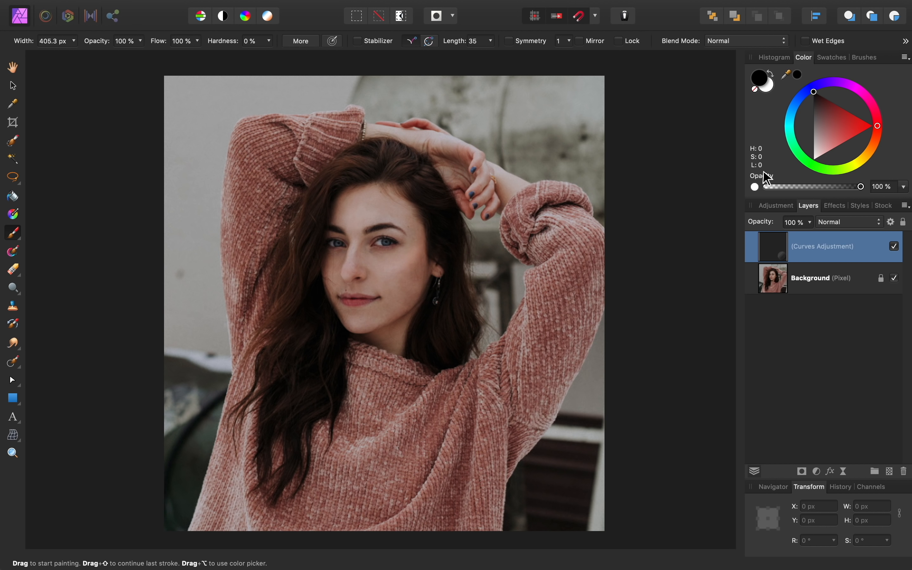
click(820, 127)
drag(823, 132, 806, 178)
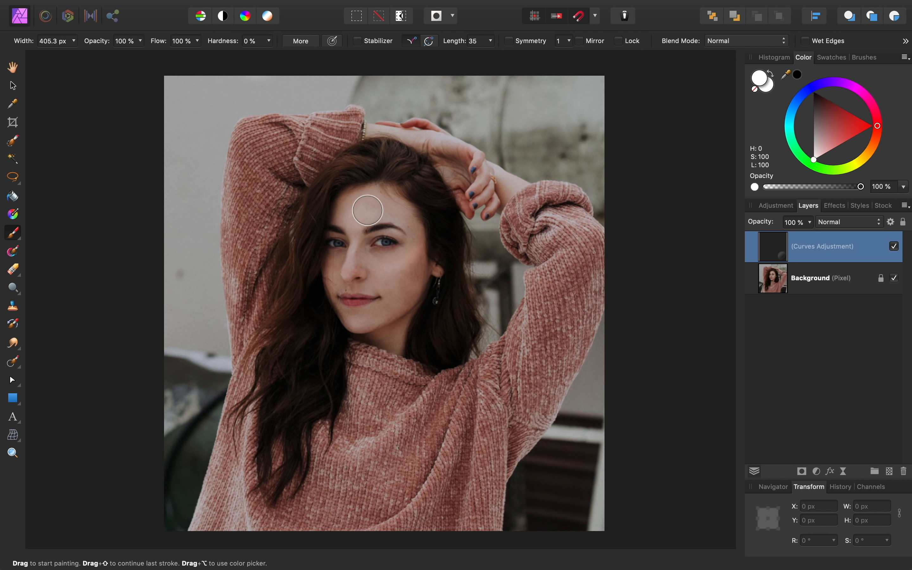
key(bracketleft)
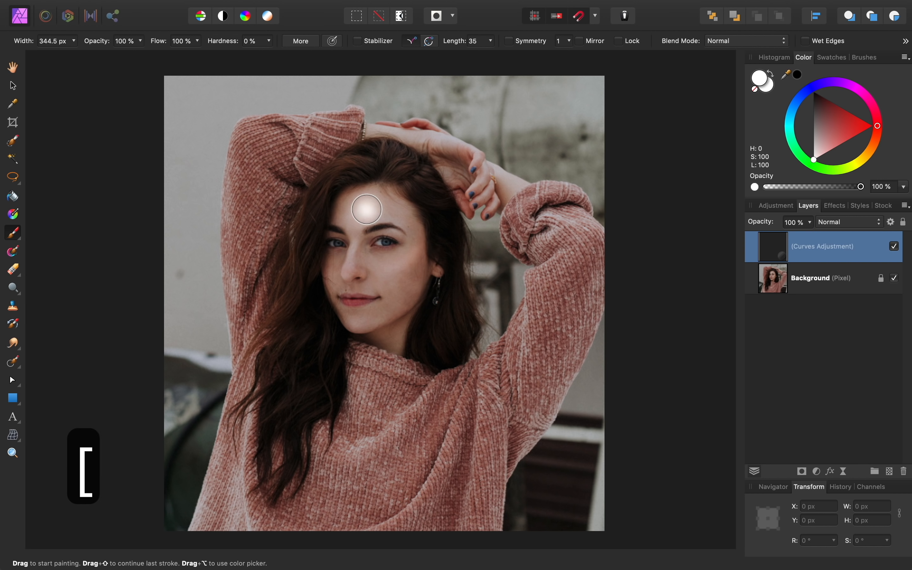
key(bracketleft)
key(bracketleft)
key(bracketleft)
key(bracketleft)
key(bracketright)
key(bracketright)
key(bracketright)
key(bracketright)
key(bracketright)
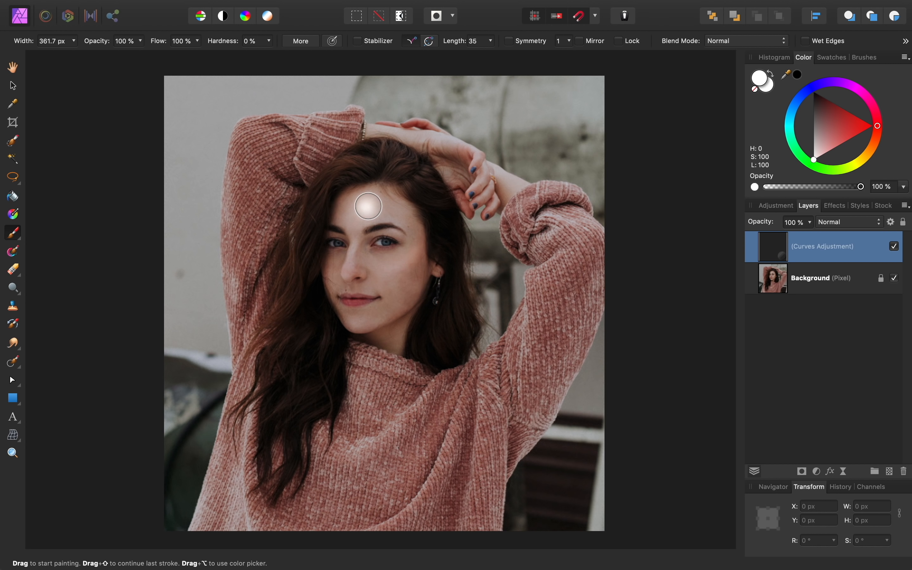
mouse_move(362, 200)
mouse_down()
mouse_move(342, 271)
mouse_move(358, 307)
mouse_move(390, 334)
mouse_move(404, 303)
mouse_move(391, 209)
mouse_move(357, 267)
mouse_move(396, 275)
mouse_up()
- Paint the remaining edges of the face white on the Curves mask with a brush about 136 px wide
key(bracketleft)
key(bracketleft)
key(bracketleft)
key(bracketleft)
key(bracketleft)
key(bracketleft)
scroll(337, 274, up, 5)
mouse_move(316, 230)
mouse_down()
mouse_move(323, 329)
mouse_move(352, 385)
mouse_move(422, 450)
mouse_move(519, 459)
mouse_move(602, 315)
mouse_move(556, 109)
mouse_move(568, 229)
mouse_up()
mouse_move(569, 230)
mouse_down()
mouse_move(495, 141)
mouse_move(428, 141)
mouse_move(450, 141)
mouse_up()
key(super+0)
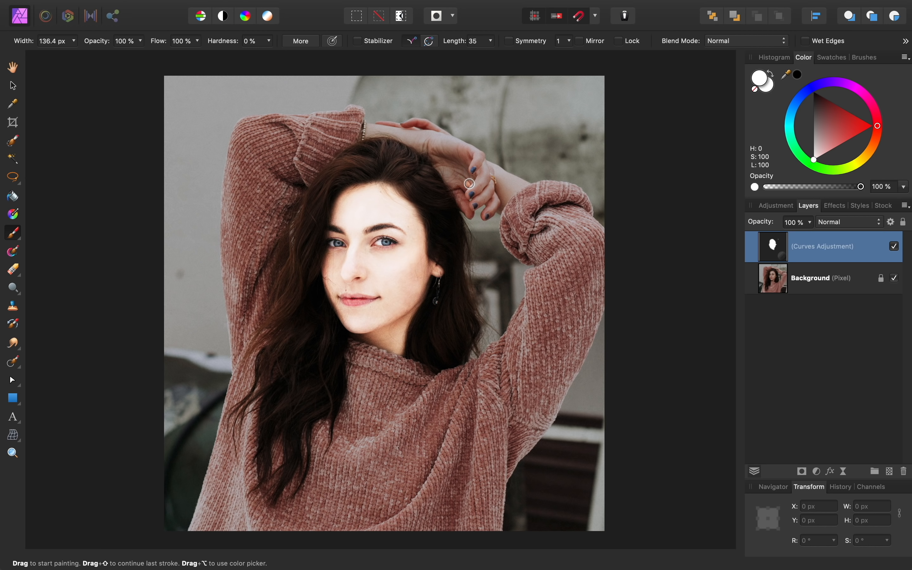
- Start brightening the fingers of the raised hand in white on the Curves mask, and reduce the brush to about 84 px
scroll(469, 183, up, 5)
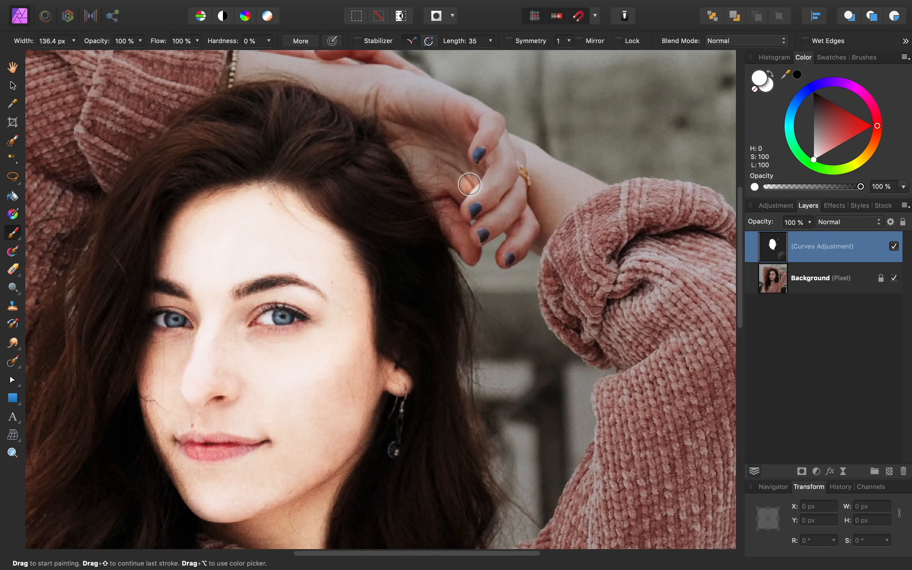
mouse_move(422, 232)
mouse_down()
mouse_move(422, 281)
mouse_move(444, 315)
mouse_move(444, 300)
mouse_move(427, 295)
mouse_move(425, 280)
mouse_move(456, 289)
mouse_move(452, 315)
mouse_up()
key(bracketleft)
key(bracketleft)
key(bracketleft)
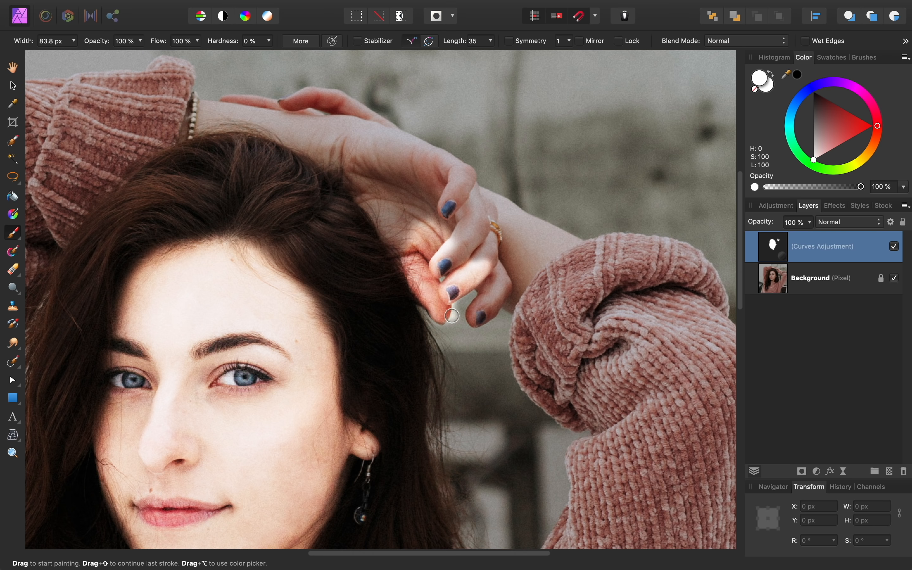
- Undo the last stroke and paint black over the white spill around the fingertips on the Curves mask
key(super+z)
mouse_move(452, 315)
mouse_down()
mouse_move(463, 327)
mouse_move(460, 315)
mouse_up()
key(x)
mouse_move(458, 315)
mouse_down()
mouse_move(436, 325)
mouse_move(473, 290)
mouse_up()
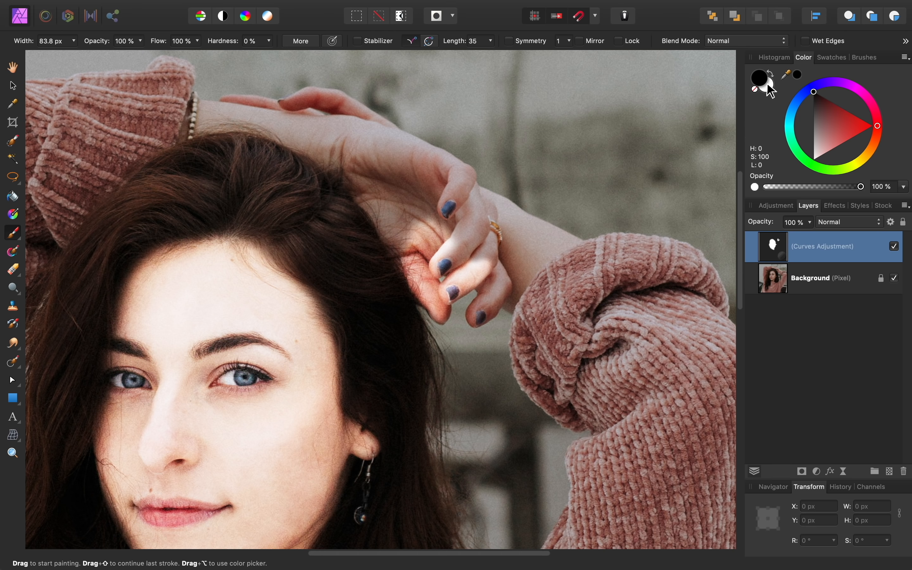
- Paint the fingertips and the forearm beside the sleeve cuff white on the Curves mask, reducing the brush to about 56 px
key(x)
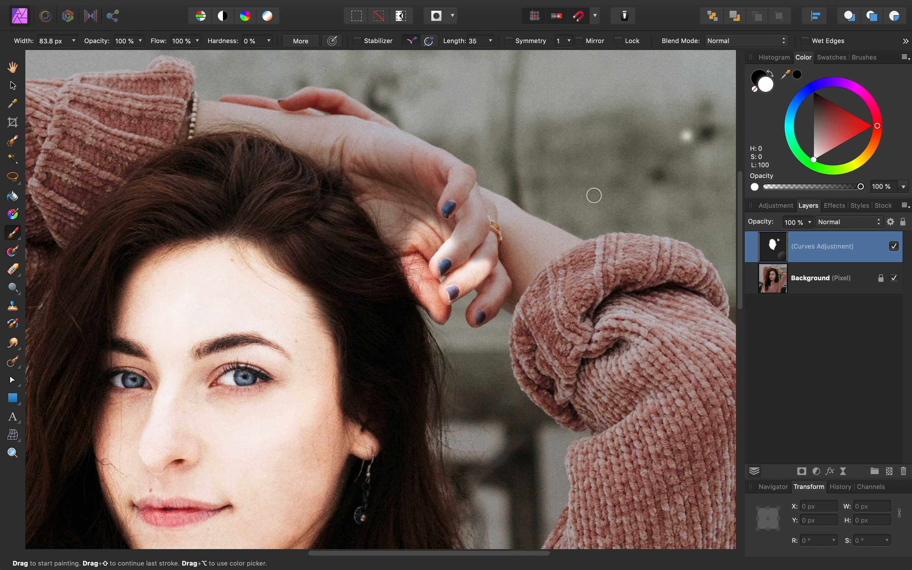
key(bracketleft)
drag(442, 305, 446, 316)
mouse_move(476, 316)
mouse_down()
mouse_move(492, 291)
mouse_move(563, 242)
mouse_move(513, 306)
mouse_up()
key(bracketleft)
key(bracketleft)
key(bracketleft)
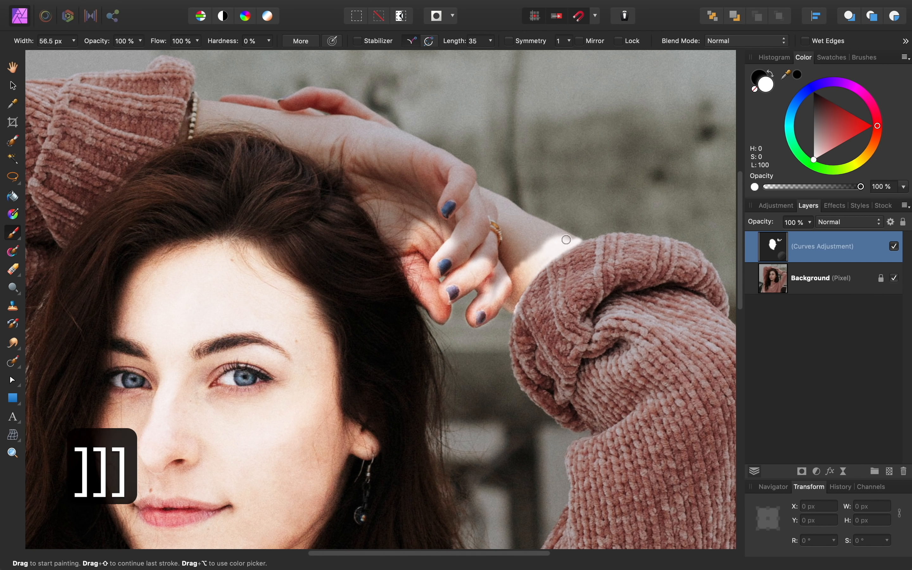
mouse_move(566, 240)
mouse_down()
mouse_move(502, 214)
mouse_move(545, 235)
mouse_move(458, 261)
mouse_move(423, 207)
mouse_move(368, 202)
mouse_move(316, 151)
mouse_move(202, 127)
mouse_move(187, 137)
mouse_move(271, 104)
mouse_move(350, 118)
mouse_move(348, 105)
mouse_move(309, 134)
mouse_move(434, 161)
mouse_move(459, 177)
mouse_up()
- Fill in the rest of the raised hand in white on the Curves mask with a brush about 150 px wide
key(bracketright)
key(bracketright)
key(bracketright)
key(bracketright)
key(bracketright)
key(bracketright)
key(bracketright)
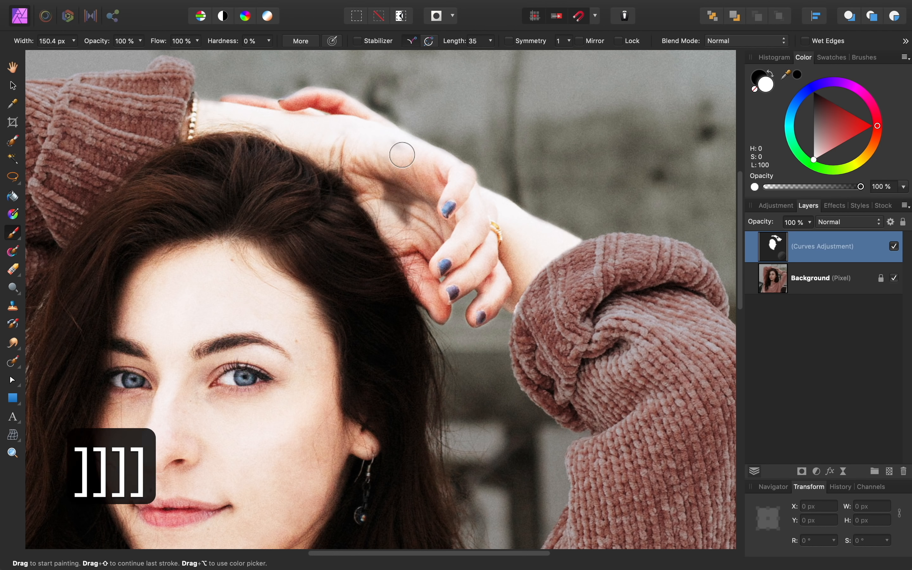
drag(400, 157, 411, 202)
- Clean up the brightening spill along the hand's upper edge in black on the Curves mask with a much smaller brush
key(x)
key(bracketleft)
key(bracketleft)
key(bracketleft)
key(bracketleft)
key(bracketleft)
key(bracketleft)
key(bracketleft)
key(bracketleft)
key(bracketleft)
key(bracketleft)
drag(412, 132, 392, 120)
- Paint the bracelet at the wrist black on the Curves mask with a brush about 30 px wide
mouse_move(195, 98)
mouse_down()
mouse_move(190, 138)
mouse_move(208, 241)
mouse_up()
scroll(190, 70, up, 5)
key(x)
key(x)
drag(208, 172, 206, 188)
drag(455, 144, 588, 126)
key(super+0)
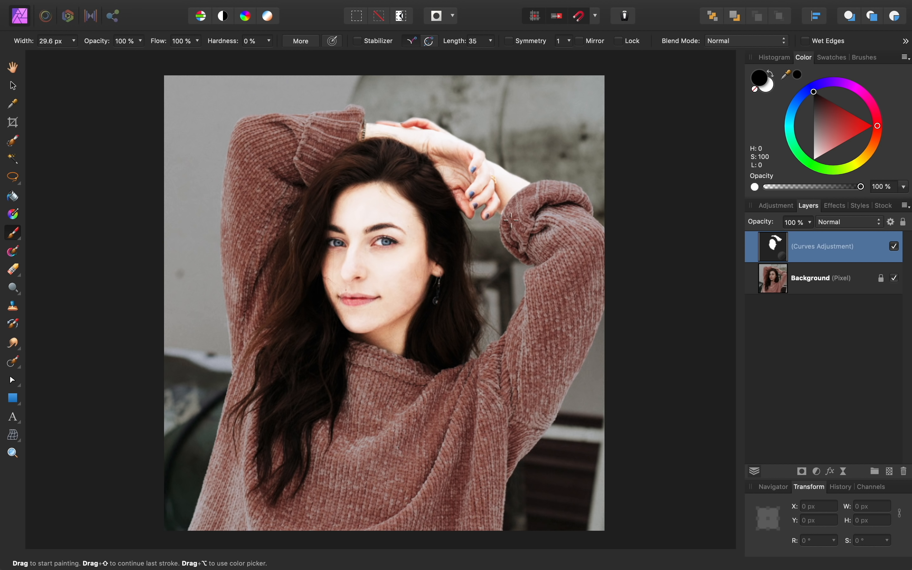
- Show the Curves mask on its own and try white brush dabs about 158 px wide in its black area
alt+click(777, 253)
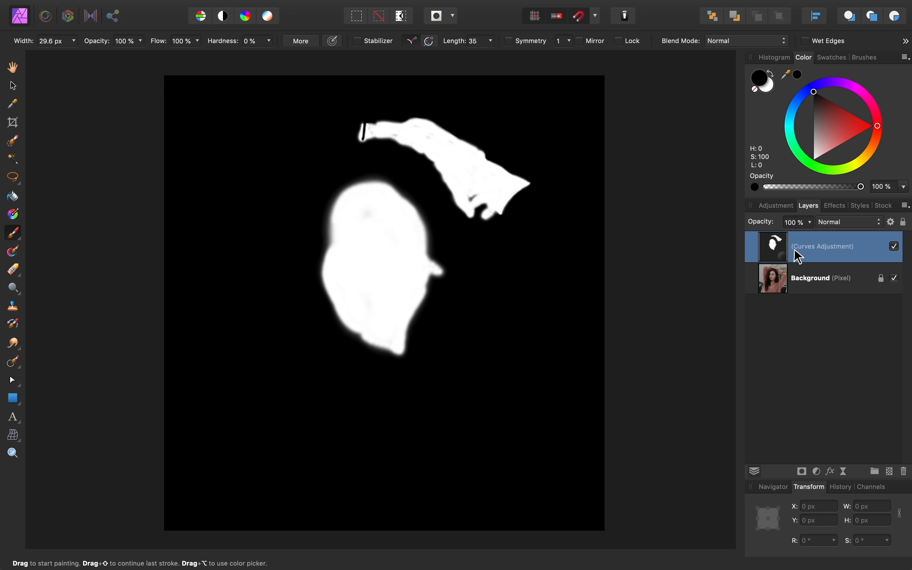
key(x)
key(])
key(])
key(])
key(])
key(])
key(])
key(])
key(])
key(])
key(])
key(])
key(])
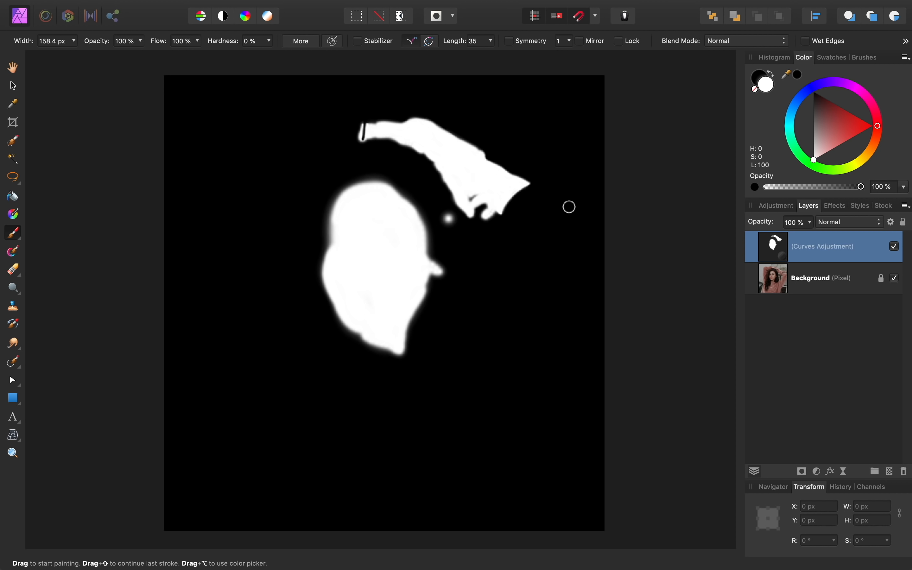
click(572, 206)
key(super+z)
click(816, 284)
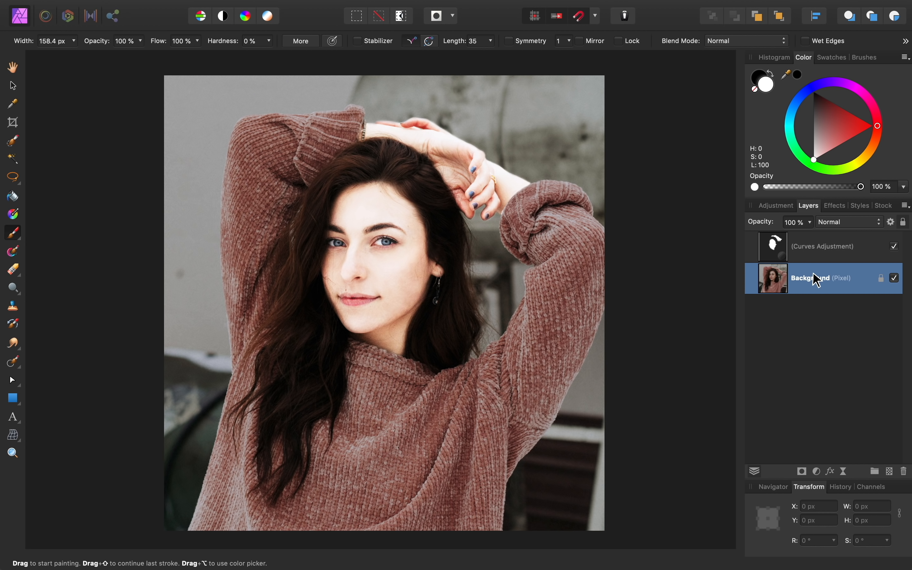
- Reopen the Curves adjustment and lower its midtone point for a subtler brightening of the skin
click(776, 251)
double_click(776, 252)
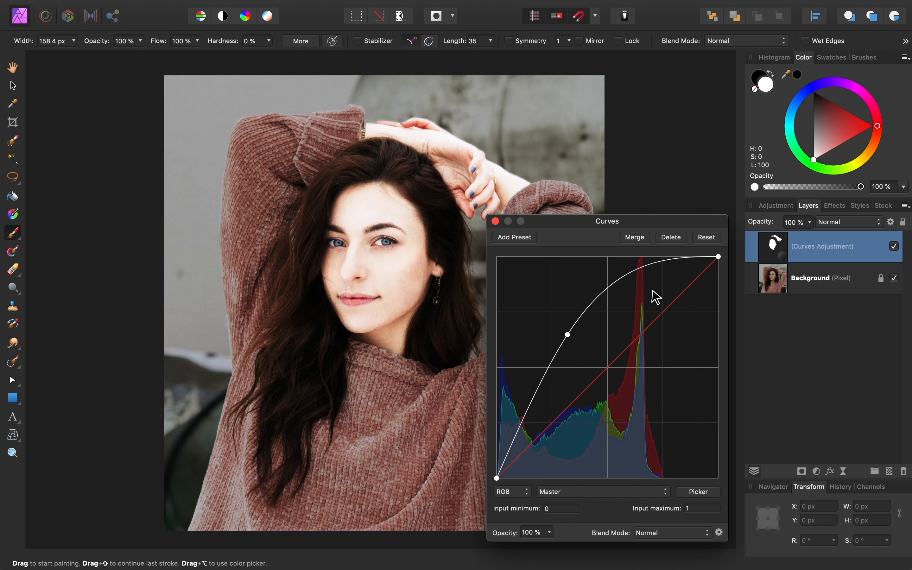
drag(568, 335, 593, 343)
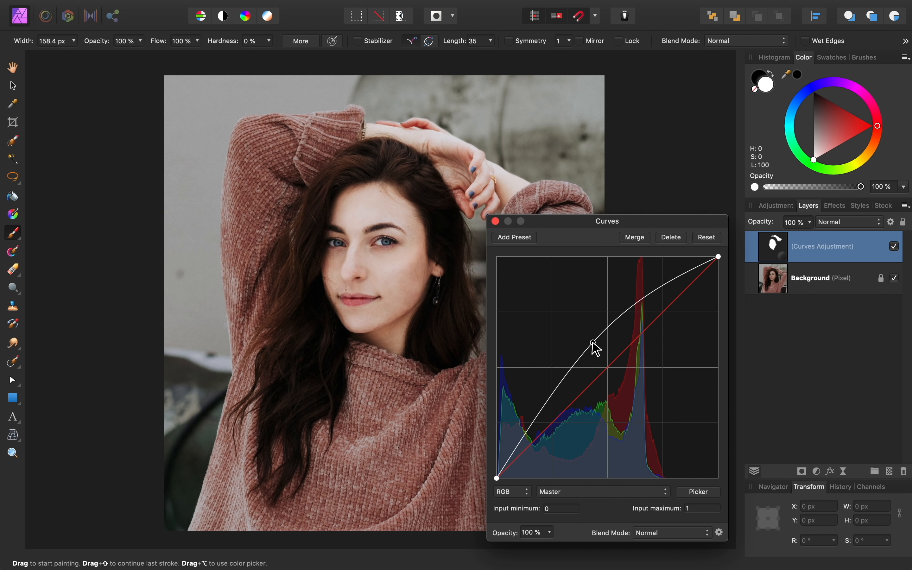
click(496, 221)
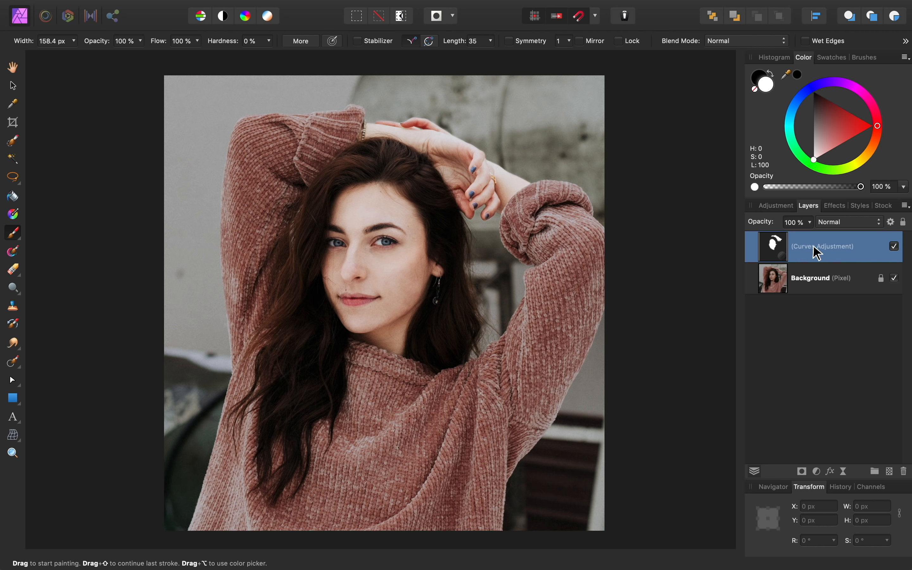
- Fade the Curves layer's Underlying Composition Ranges linearly from 100% output to 0% at 100% input, and compare with the layer hidden
click(893, 223)
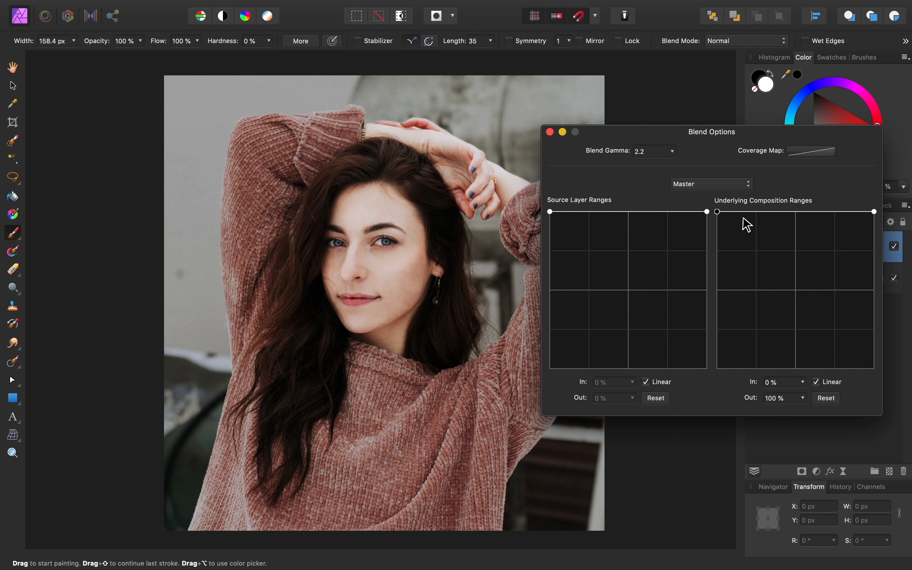
click(875, 212)
drag(874, 216, 879, 370)
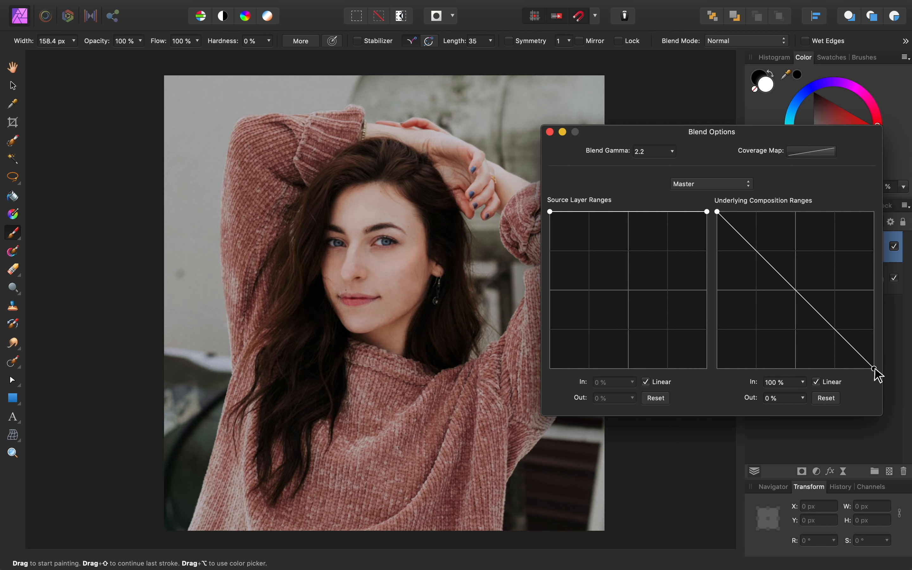
drag(875, 370, 796, 372)
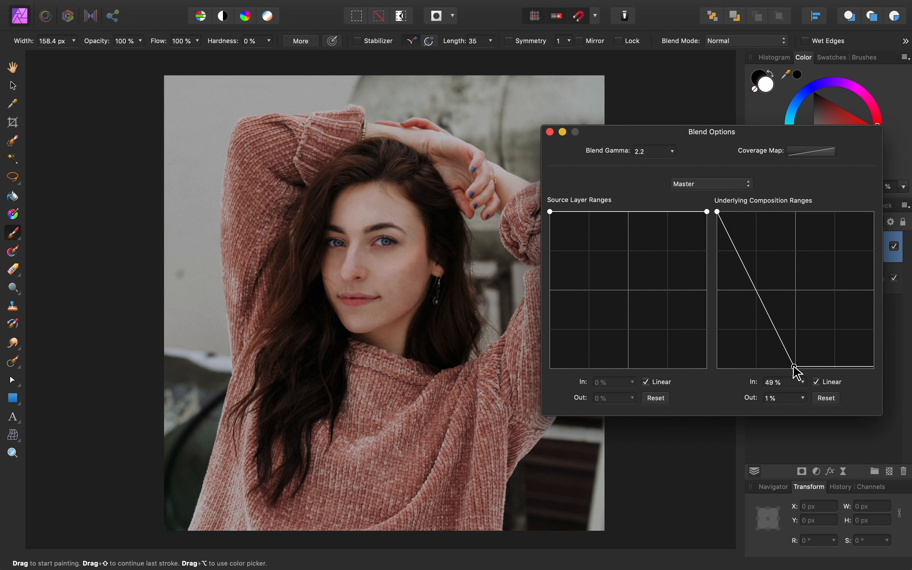
drag(796, 367, 875, 371)
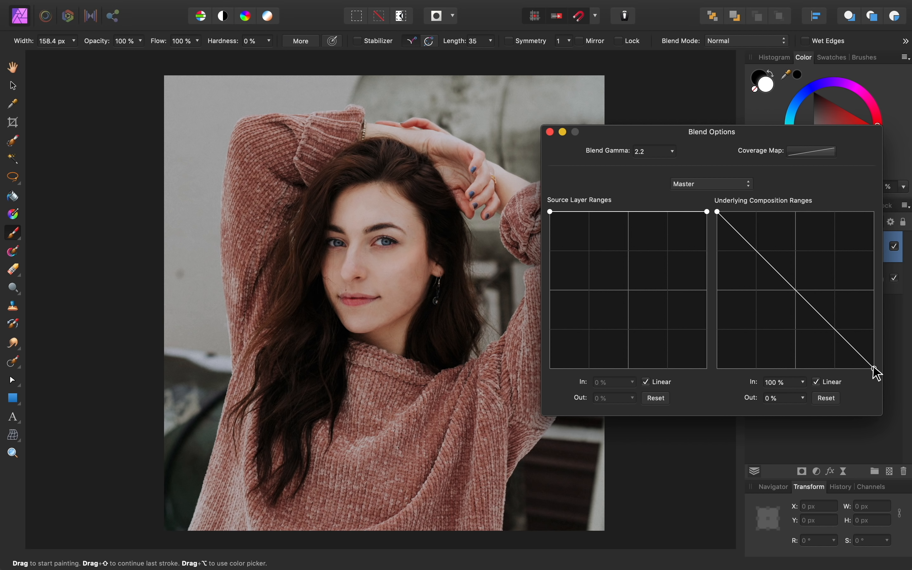
click(551, 131)
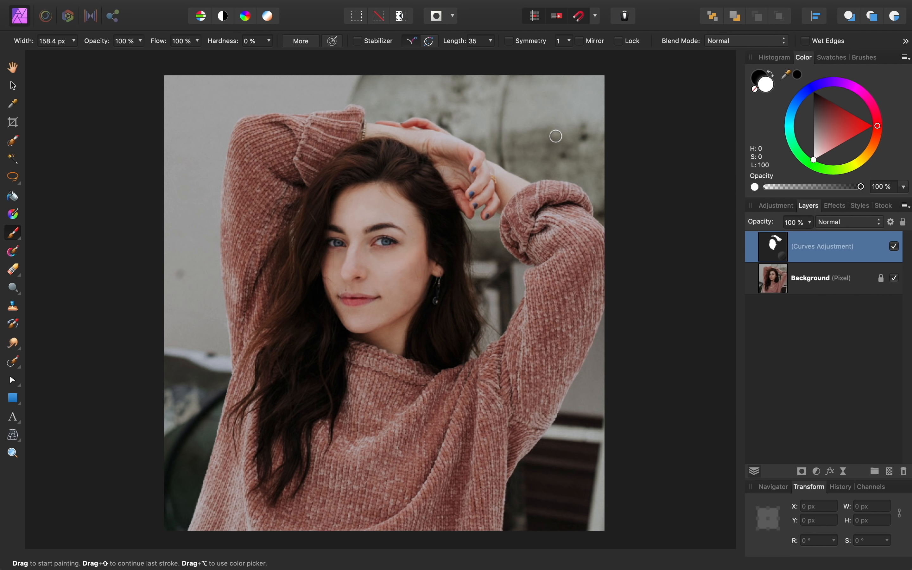
click(896, 248)
click(895, 249)
- Try an HSL adjustment with a 61% saturation shift over the whole photo, and delete it
click(817, 472)
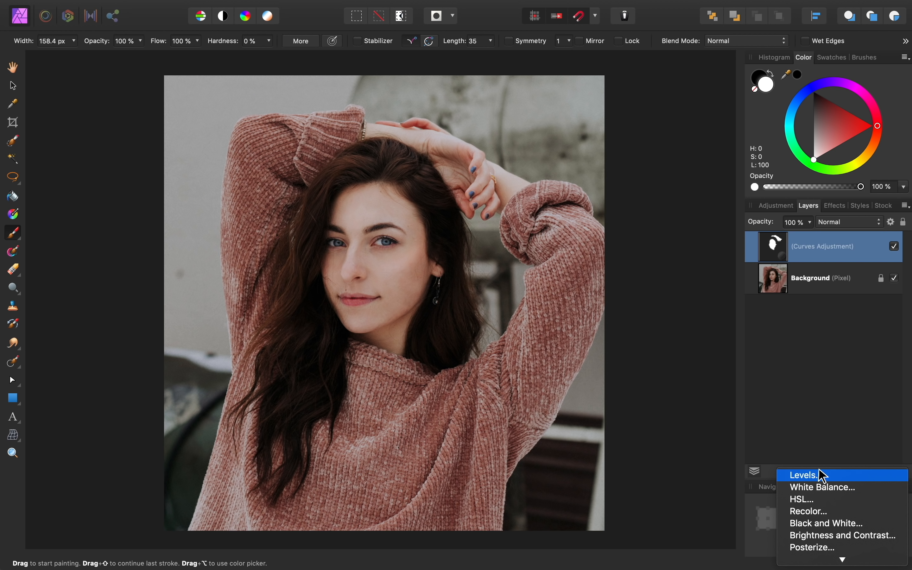
click(821, 499)
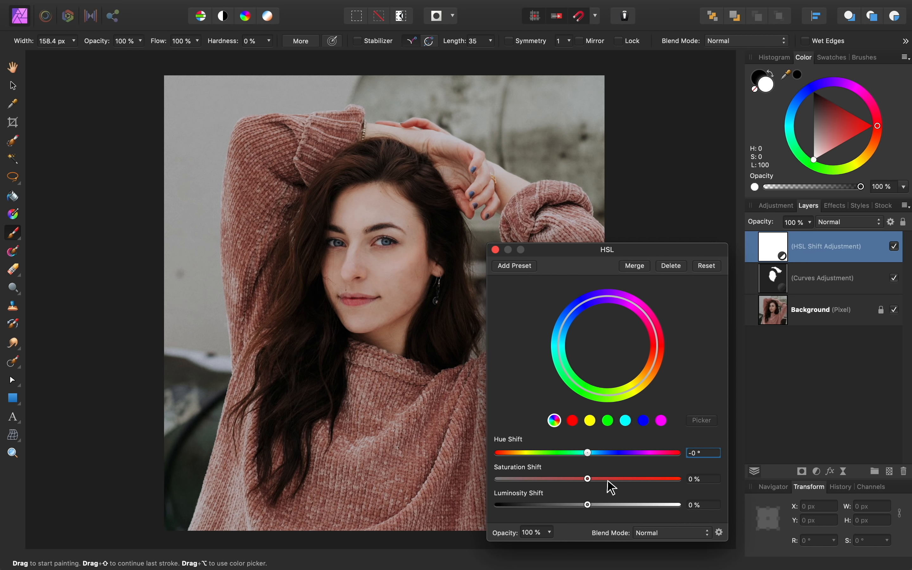
drag(588, 478, 644, 474)
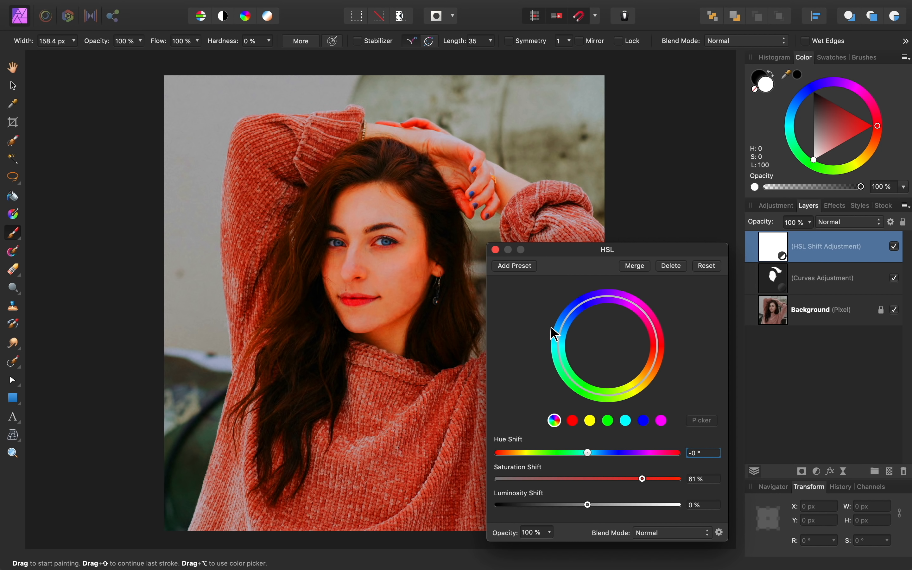
click(497, 249)
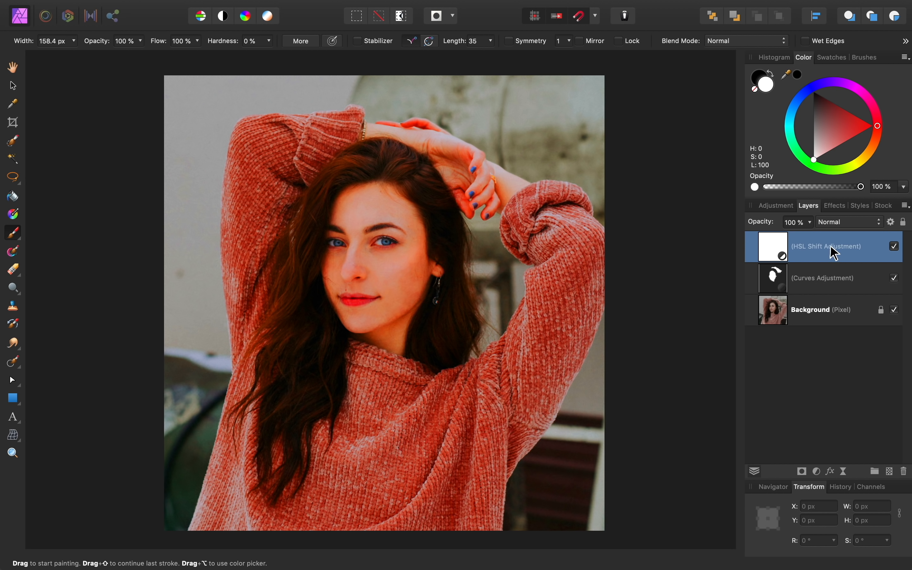
click(906, 472)
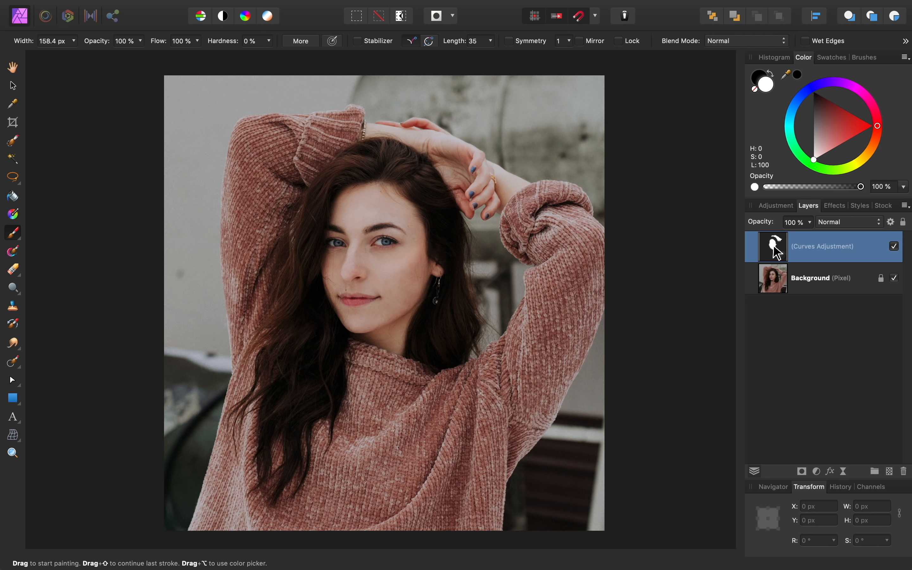
- Load the Curves mask as a selection and add an HSL adjustment through it with a 20% saturation shift
super+click(777, 253)
click(816, 471)
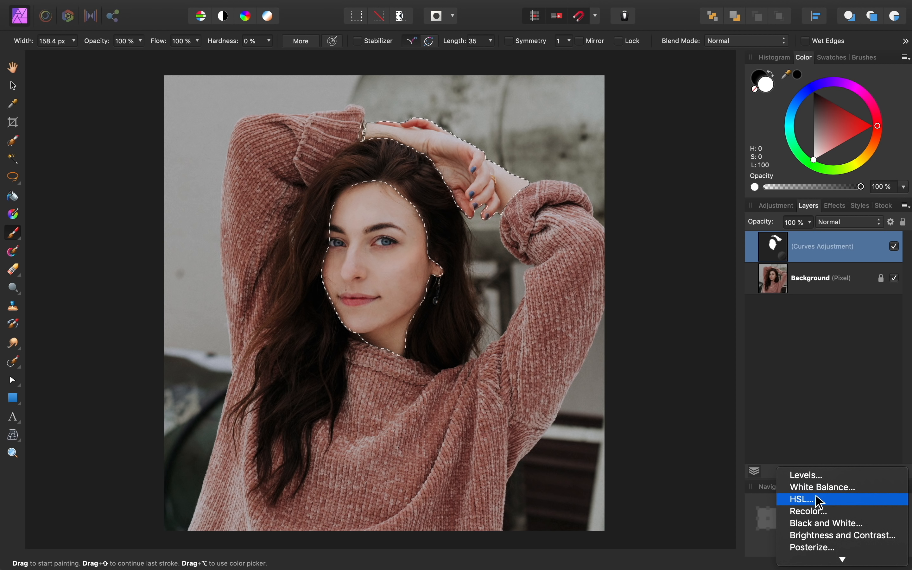
click(821, 499)
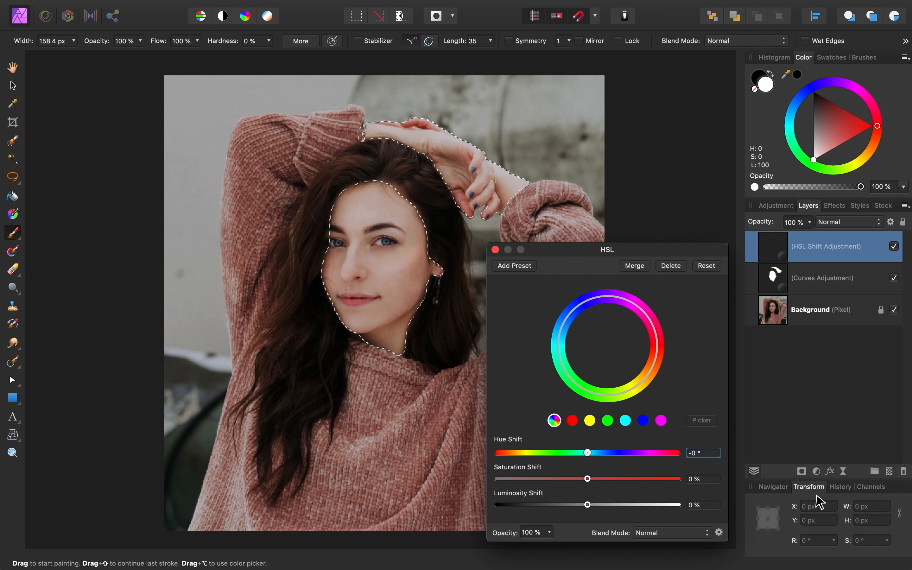
drag(588, 479, 632, 479)
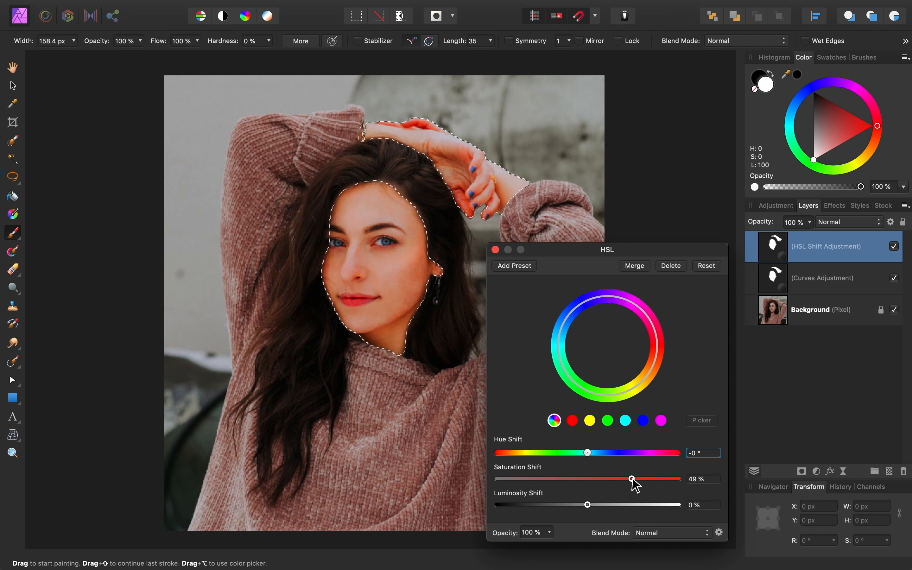
drag(632, 479, 602, 489)
drag(603, 483, 605, 478)
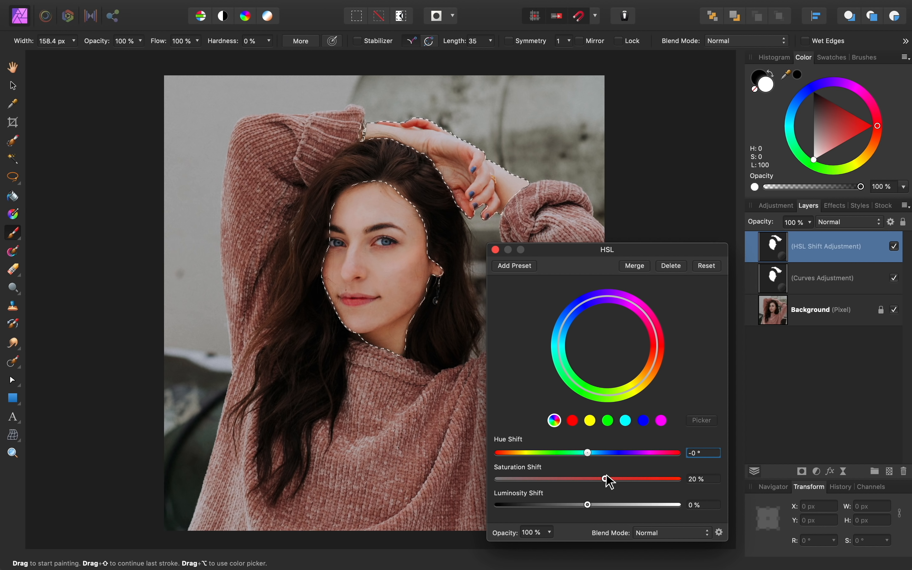
- Close the HSL settings, clear the selection, and compare the portrait with the HSL and Curves adjustment layers hidden together
click(496, 250)
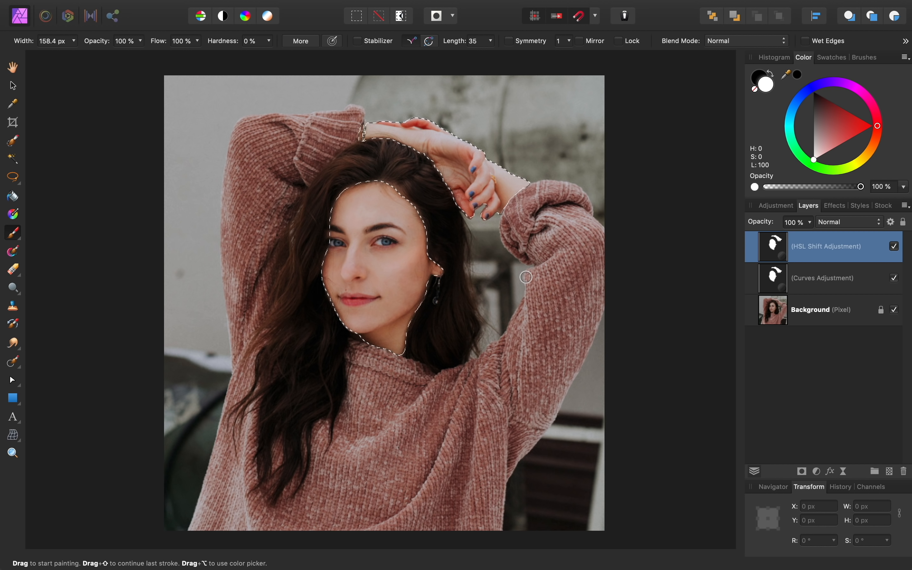
key(super+d)
click(895, 247)
shift+click(860, 287)
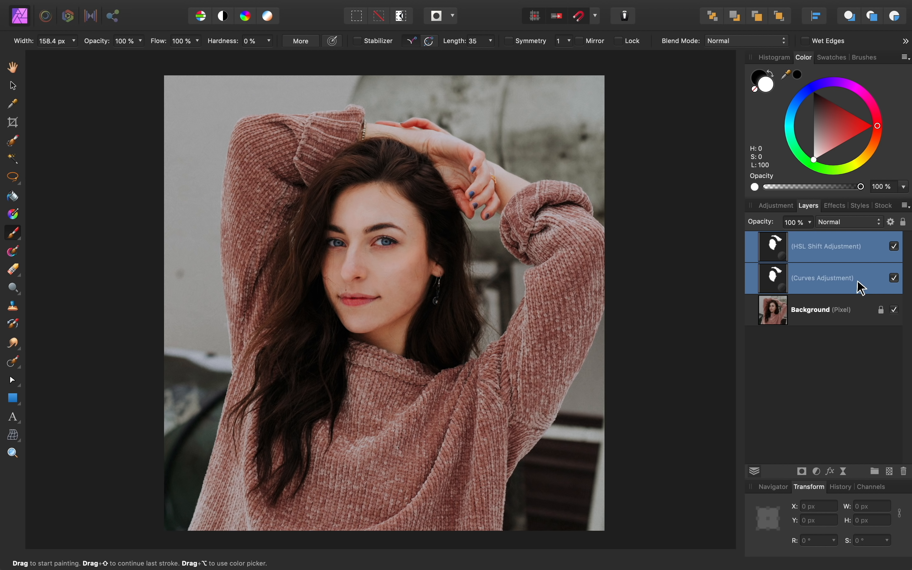
click(896, 247)
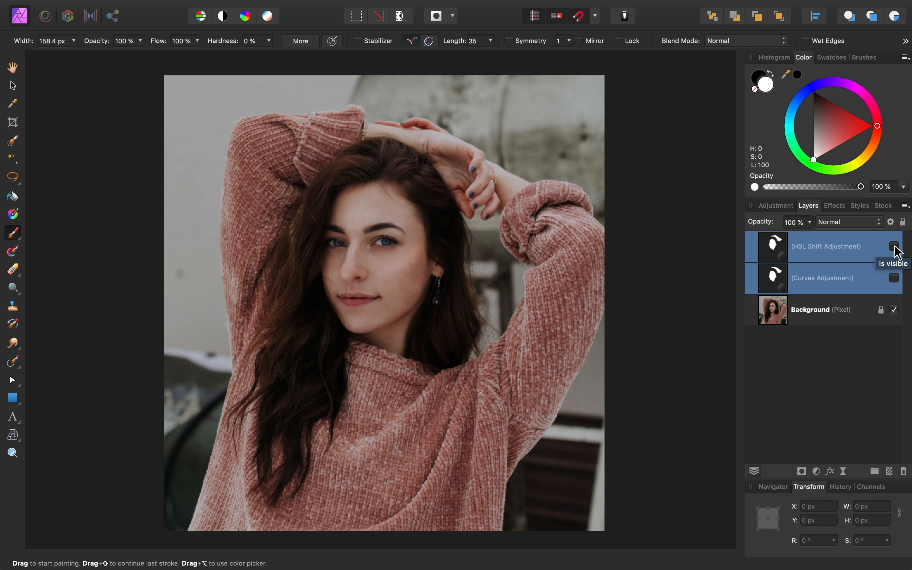
click(896, 248)
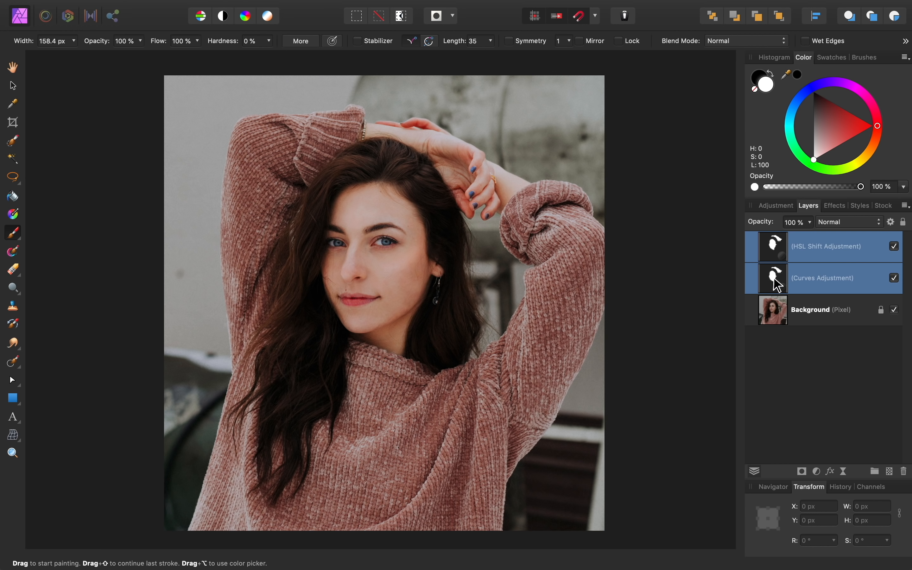
- Reopen the Curves adjustment, nudge its midtone point slightly, and review the layer's blend ranges
click(778, 287)
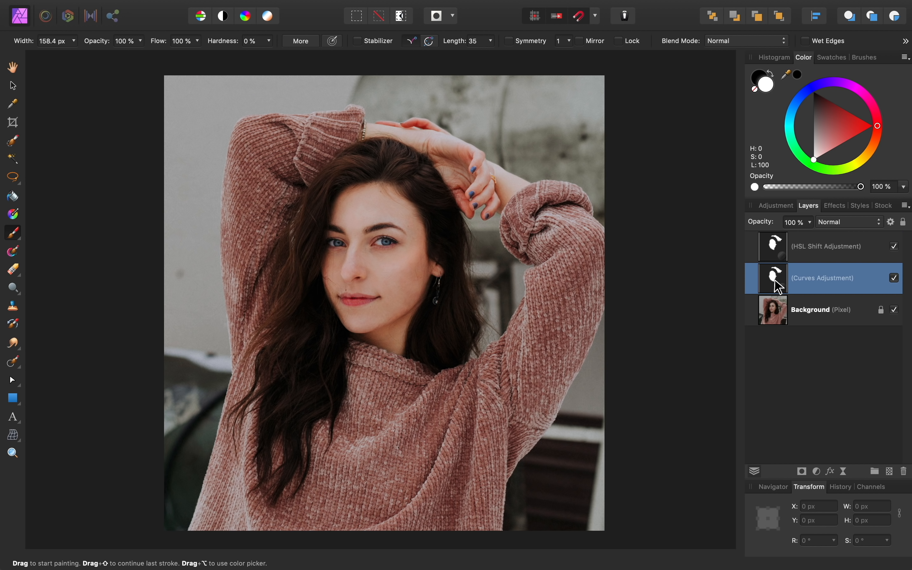
double_click(778, 286)
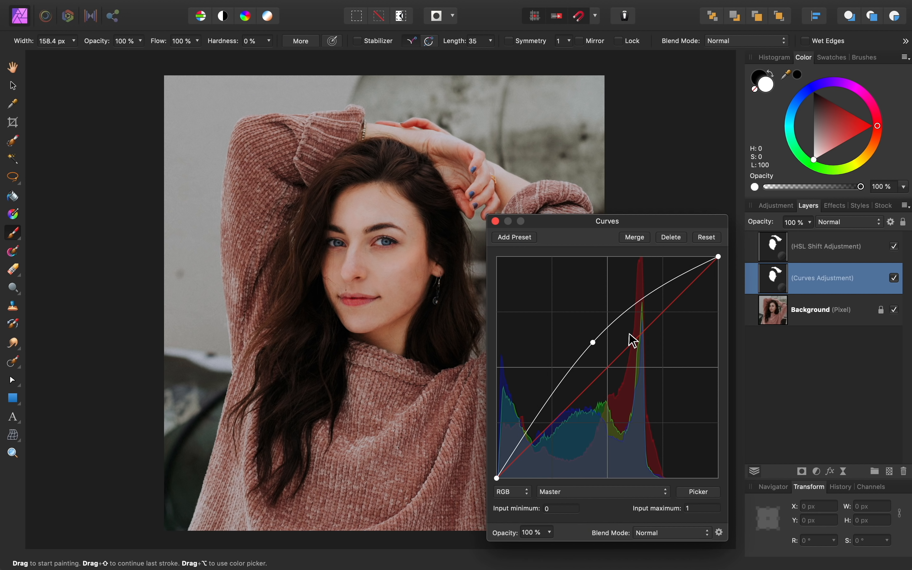
mouse_move(594, 343)
mouse_down()
mouse_move(584, 327)
mouse_move(592, 345)
mouse_up()
click(496, 221)
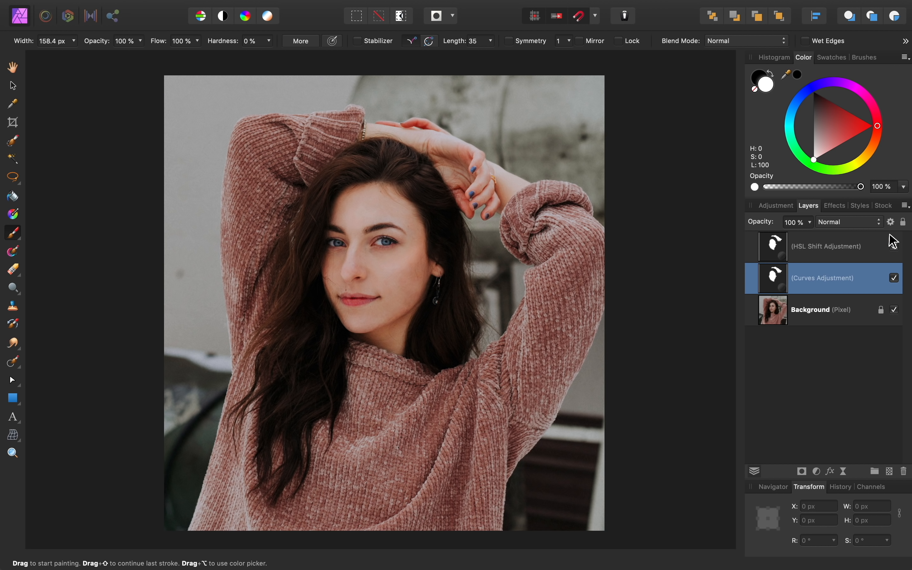
click(891, 223)
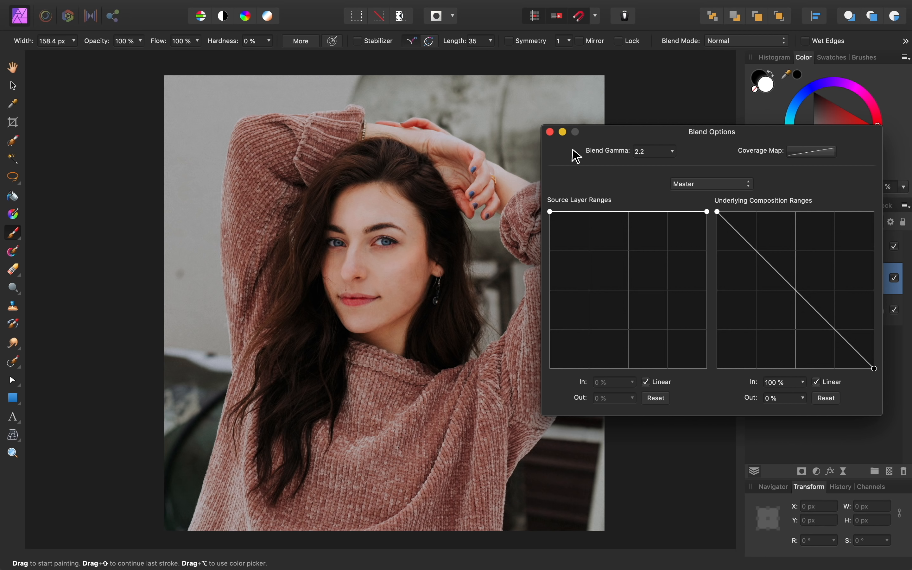
click(550, 132)
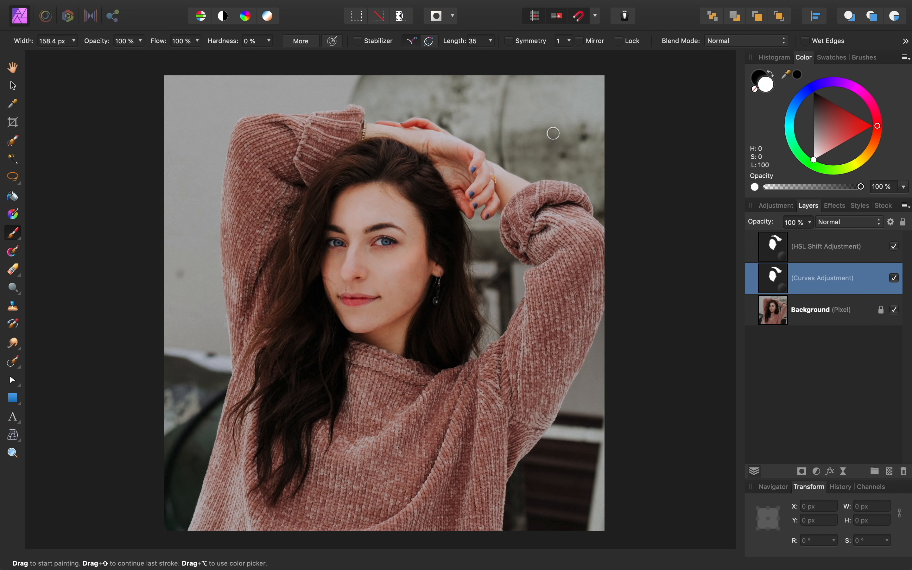
- Reopen the HSL adjustment to review its hue, saturation and luminosity shifts, and close it
click(785, 256)
double_click(782, 253)
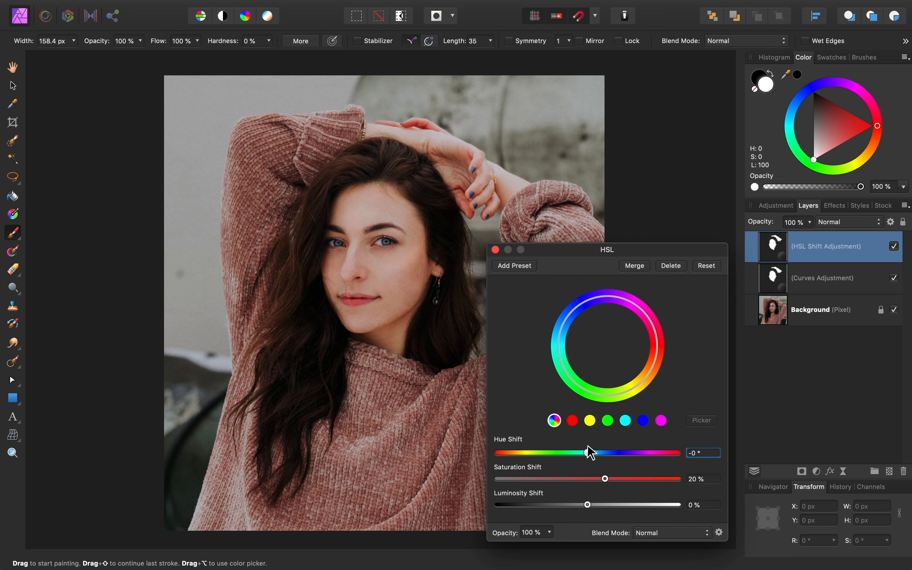
click(496, 250)
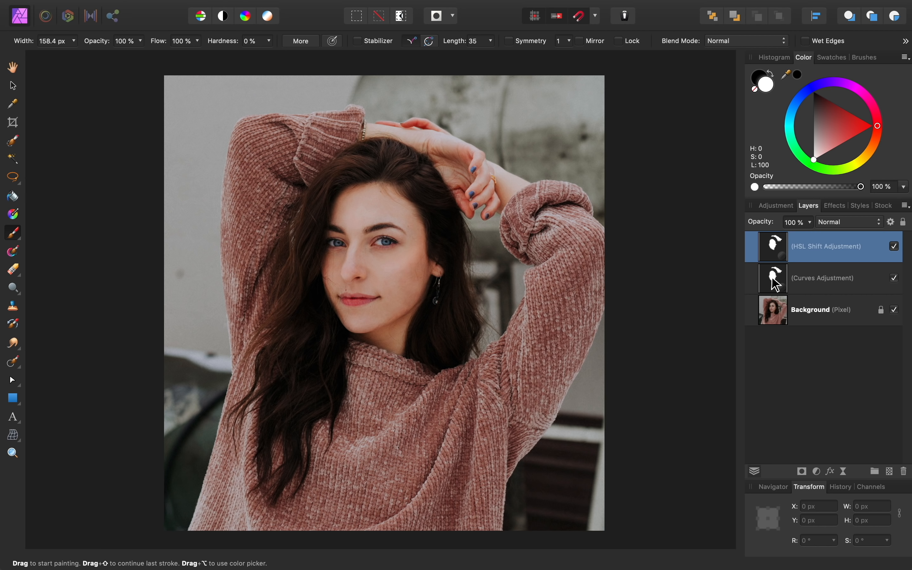
- Select both adjustment layers and toggle their visibility off and on for a final before-and-after check of the skin
shift+click(831, 279)
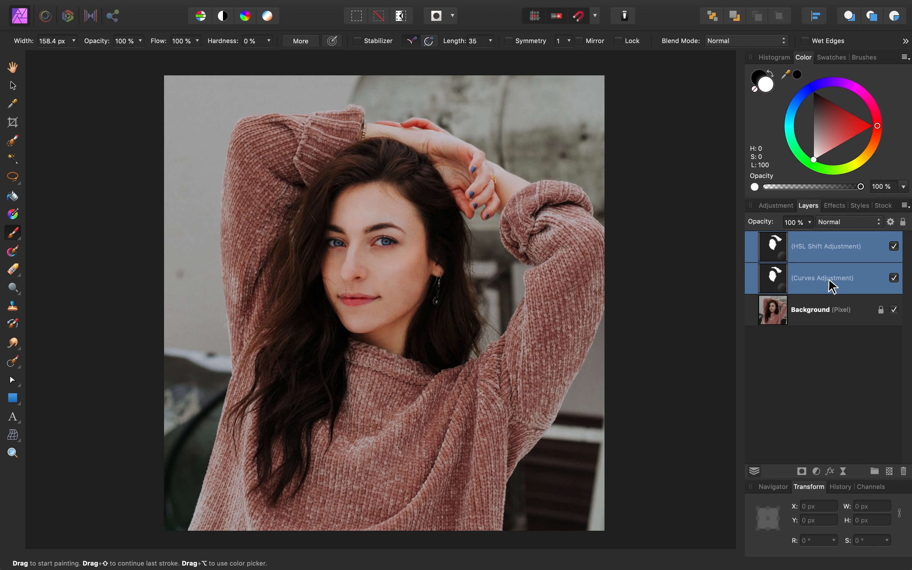
click(896, 278)
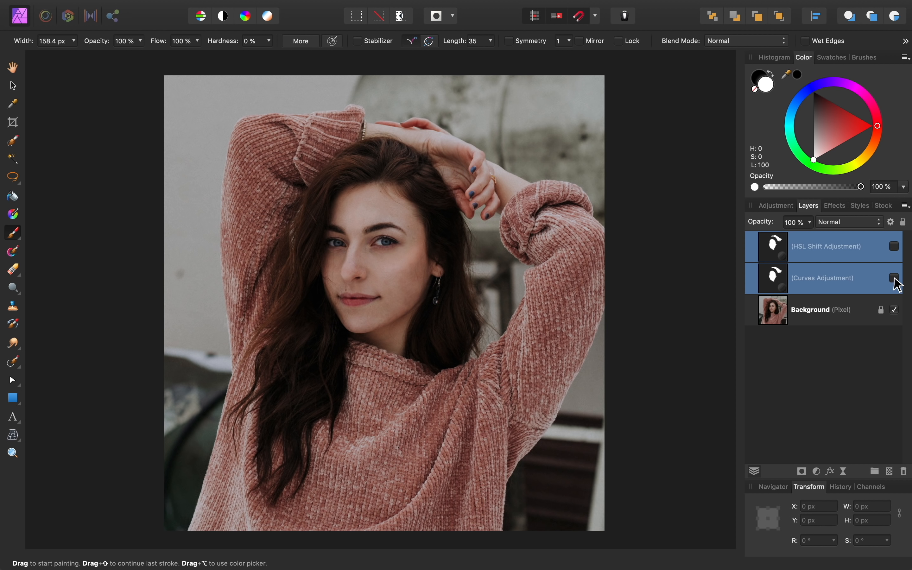
click(895, 279)
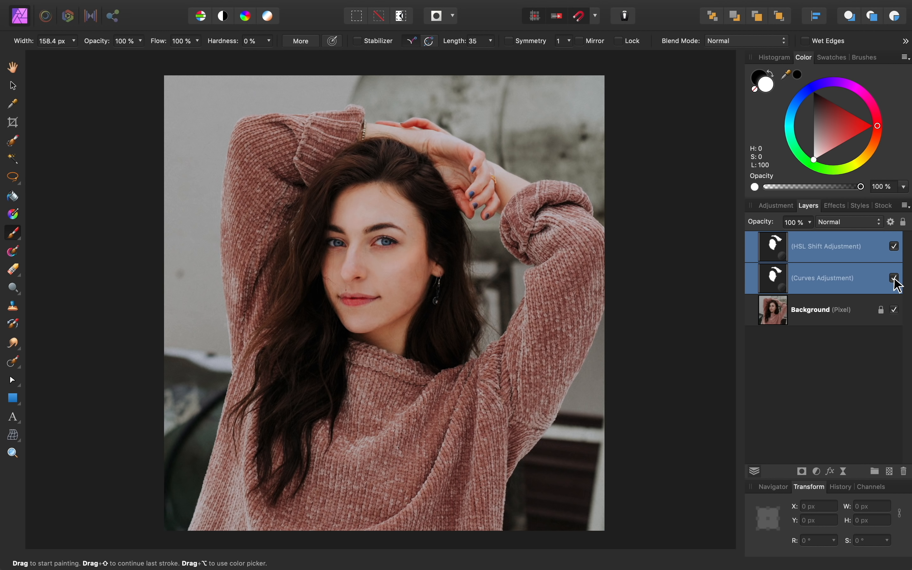